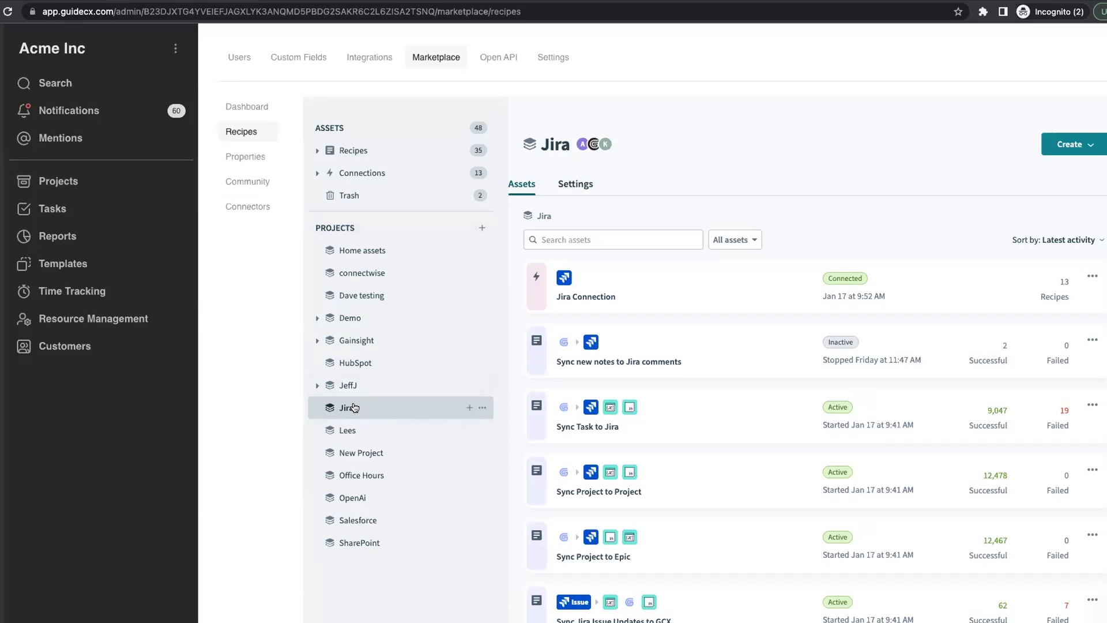
Step: Start a new connection in the Jira project, search the apps for "jira" and open the Jira connection form
left_click(1060, 147)
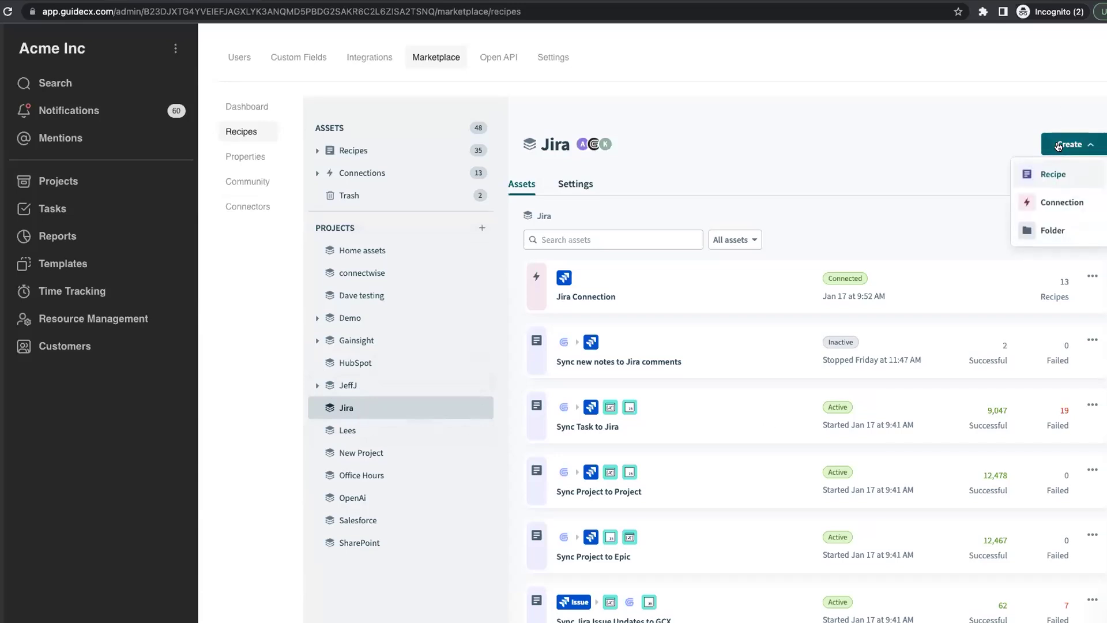
left_click(1043, 203)
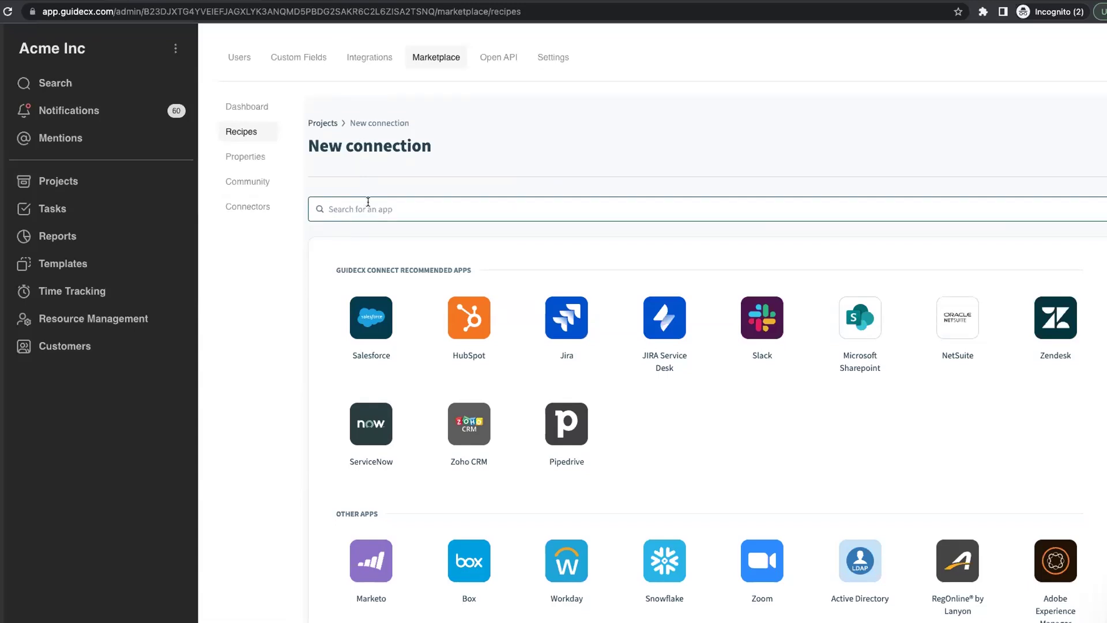
type("jira")
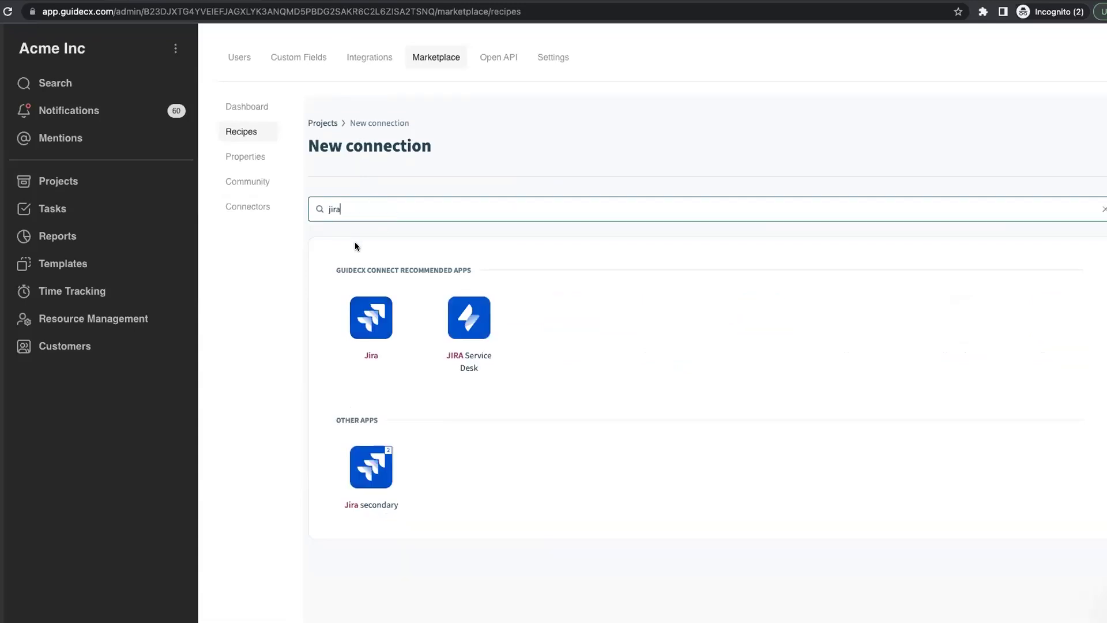
left_click(374, 318)
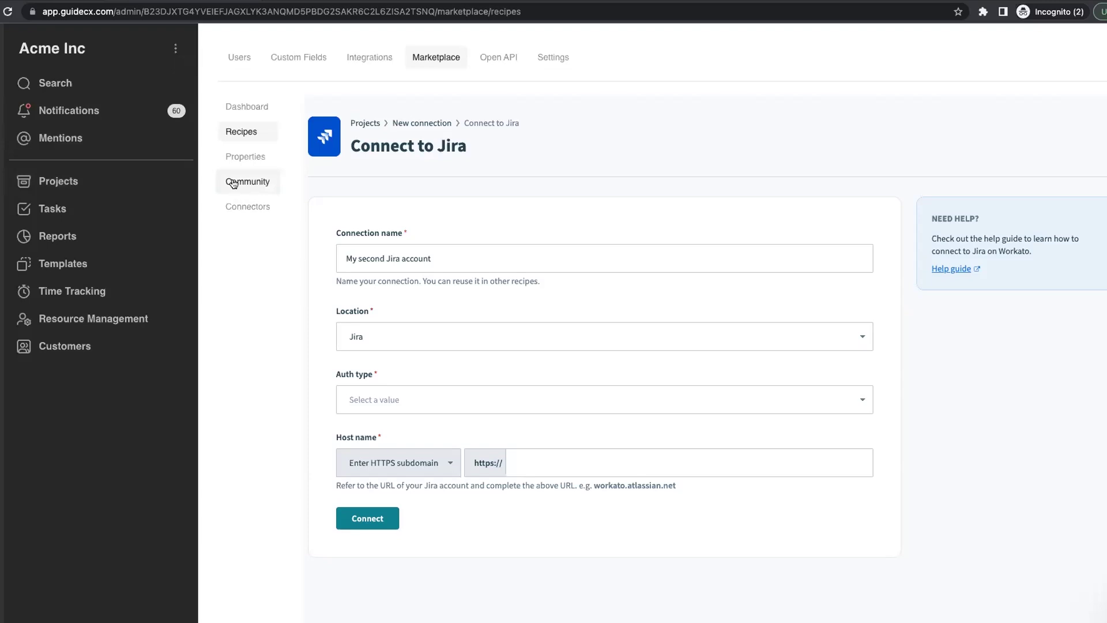
Step: Search the community library's custom connectors for "calendly" and open the Calendly connector's details
left_click(259, 191)
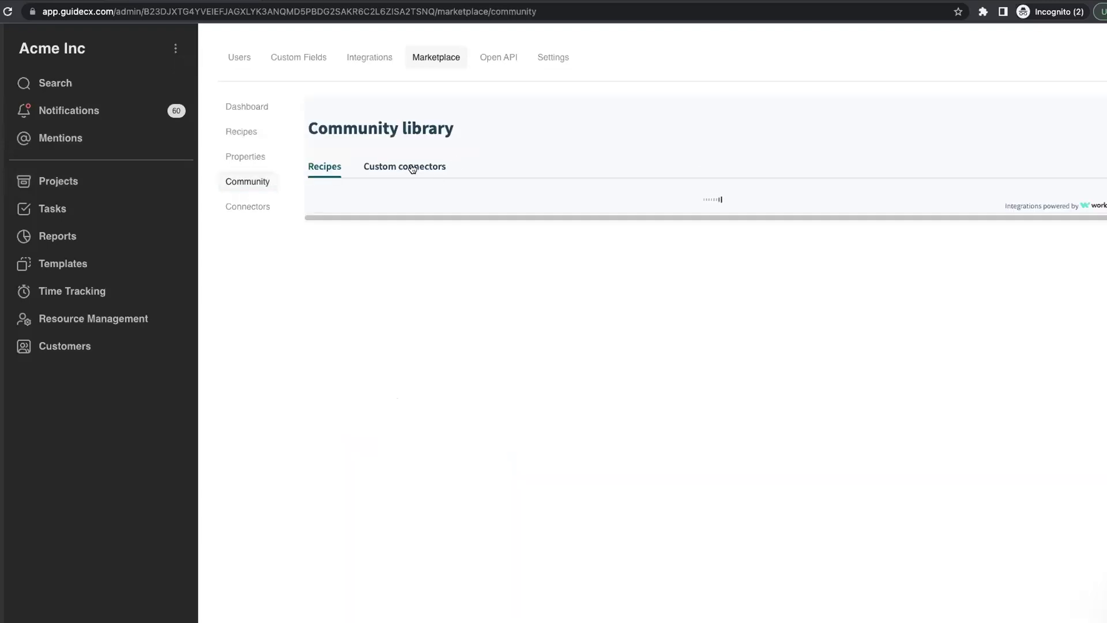
left_click(413, 167)
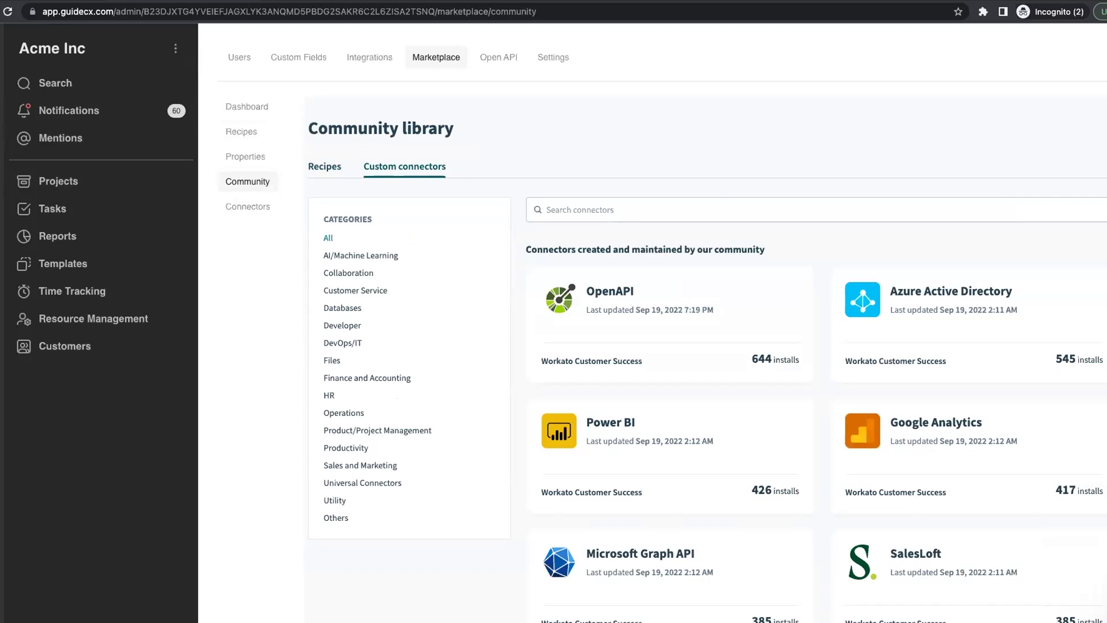
left_click(627, 207)
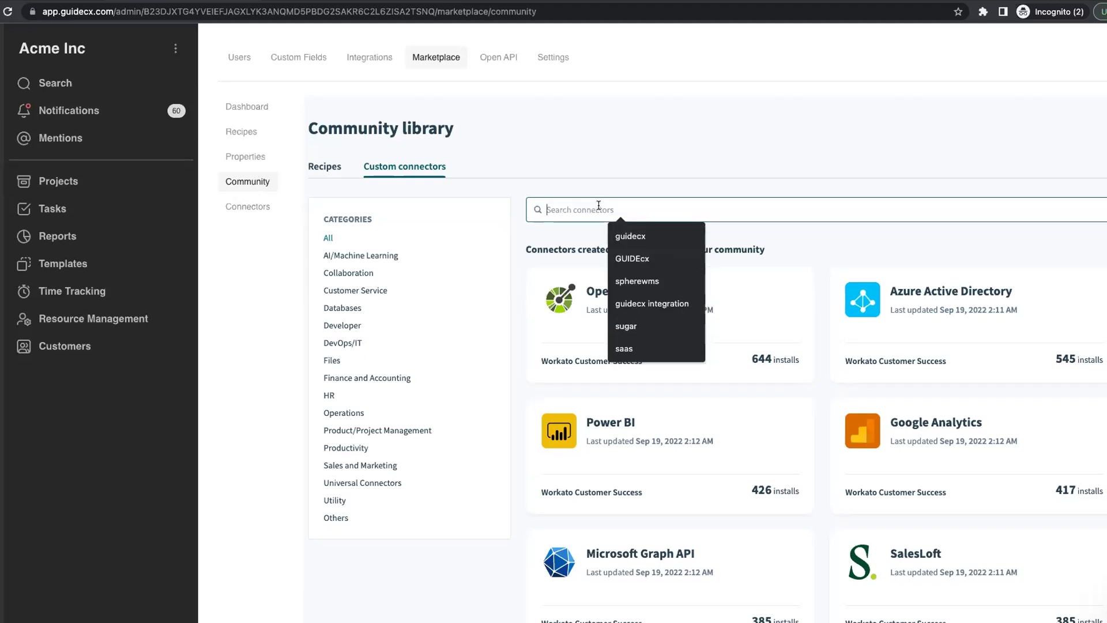
type("calendly")
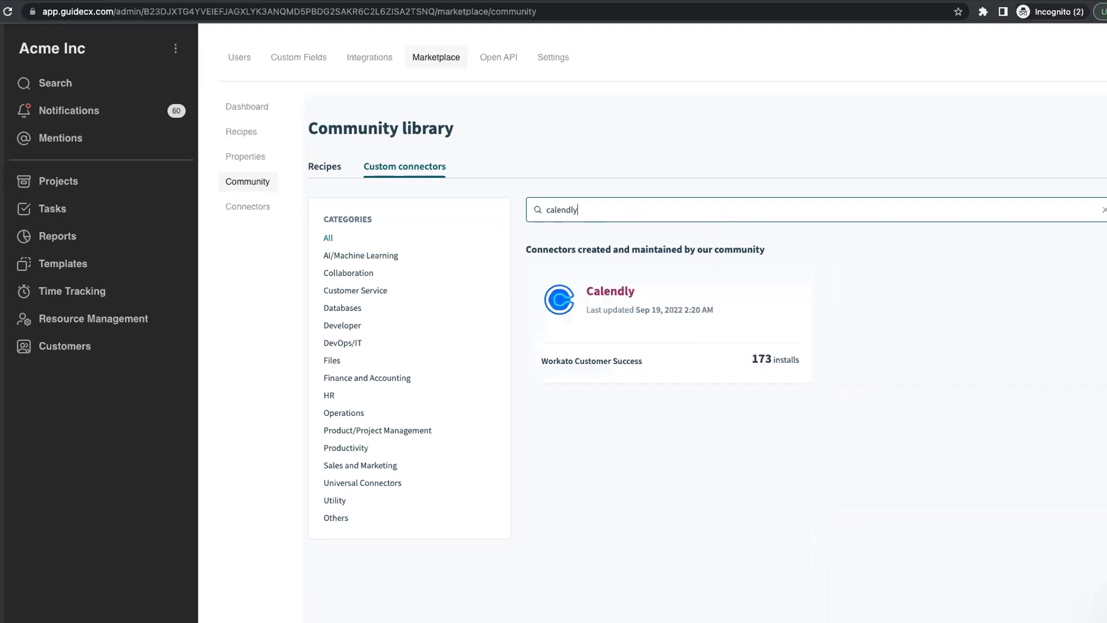
left_click(604, 293)
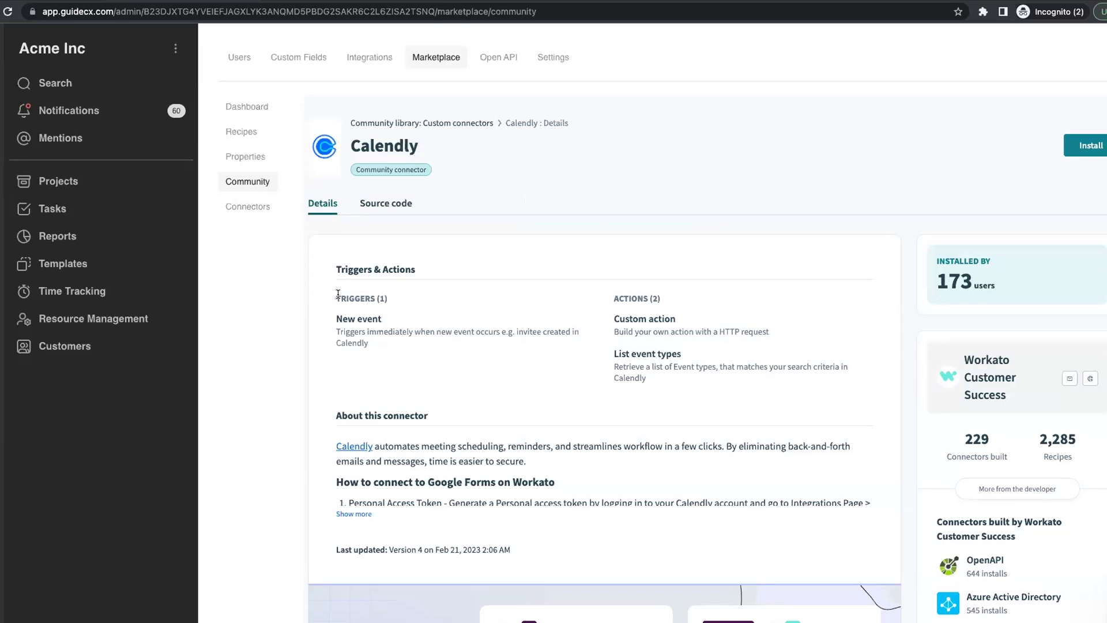
Step: Review the triggers and actions offered by the Calendly community connector
left_click_drag(336, 296, 376, 300)
left_click(376, 301)
left_click_drag(612, 299, 698, 378)
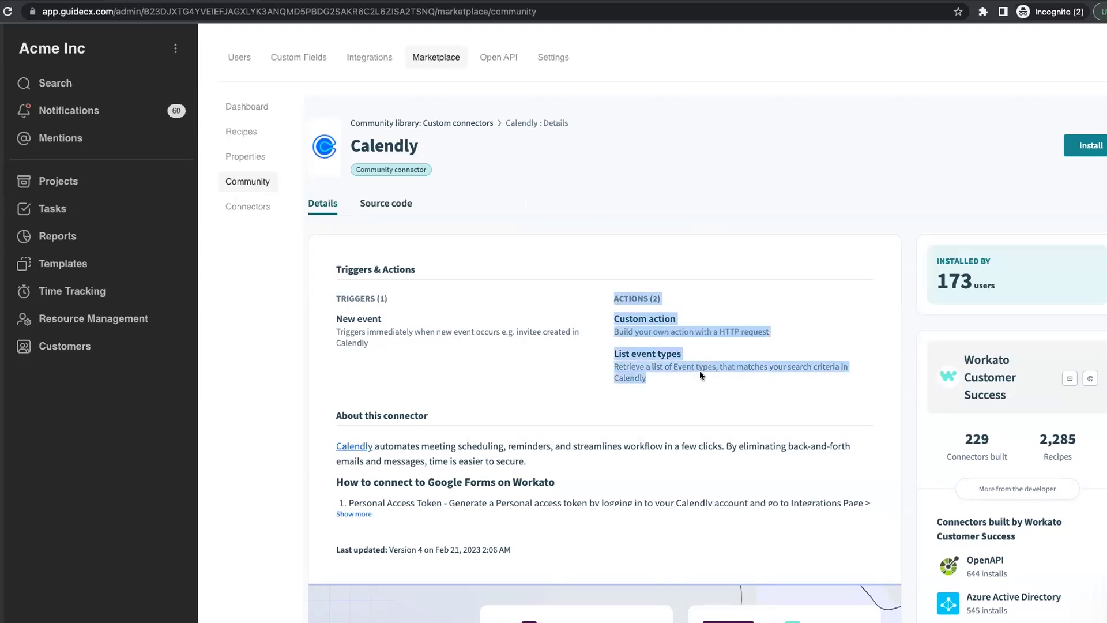
left_click(698, 372)
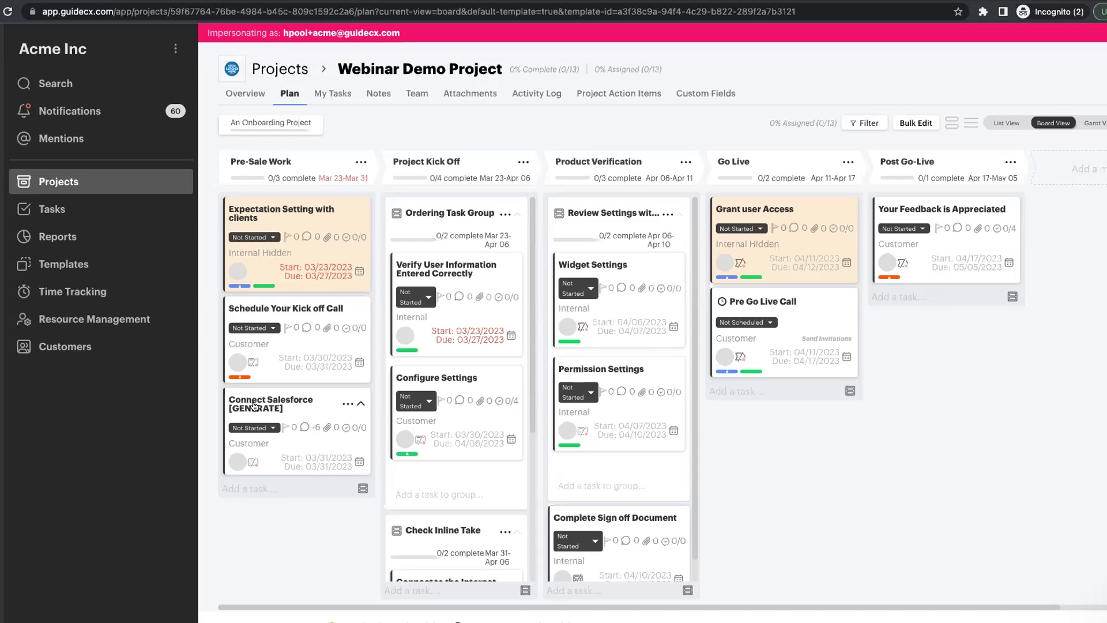
Step: Open the Connect Salesforce [GENERATE] task in the Webinar Demo Project and review its task instructions
left_click(261, 406)
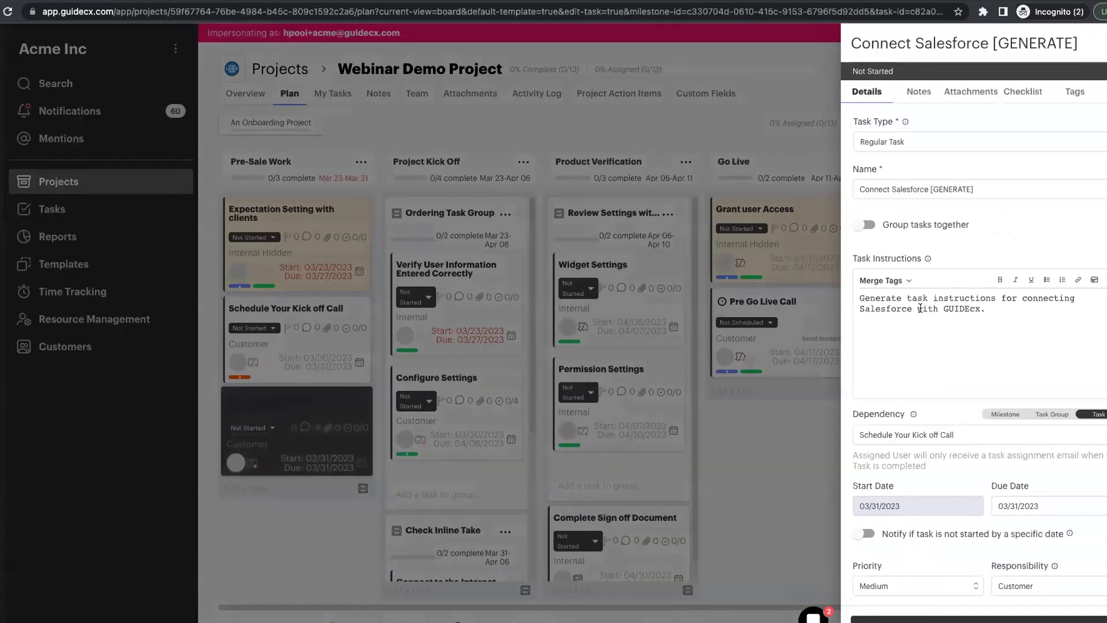
triple_click(889, 309)
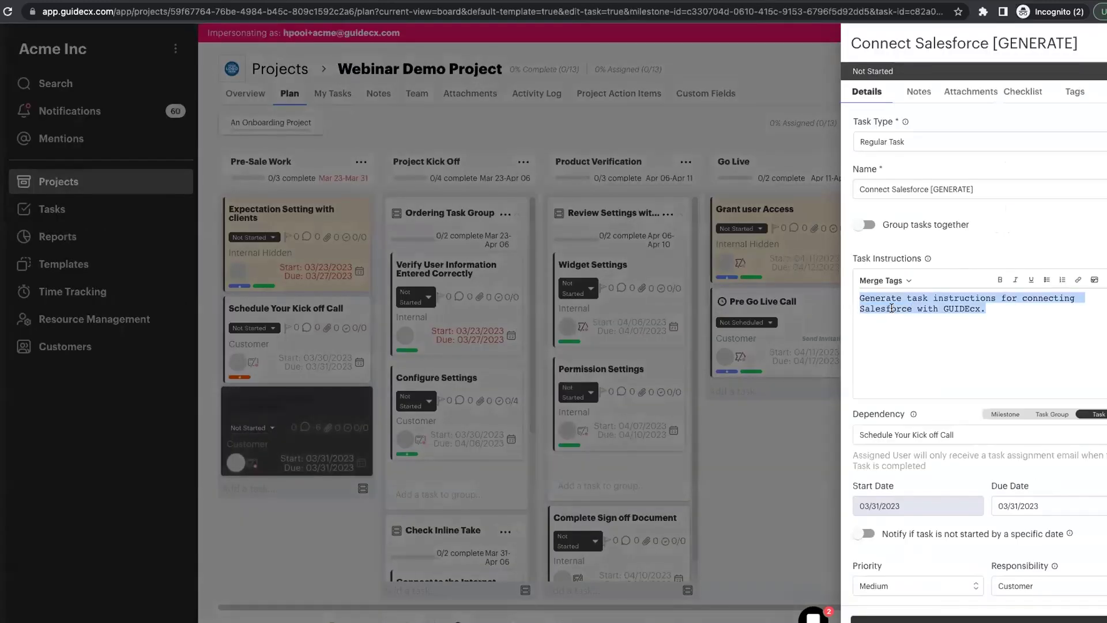
left_click(889, 309)
triple_click(880, 293)
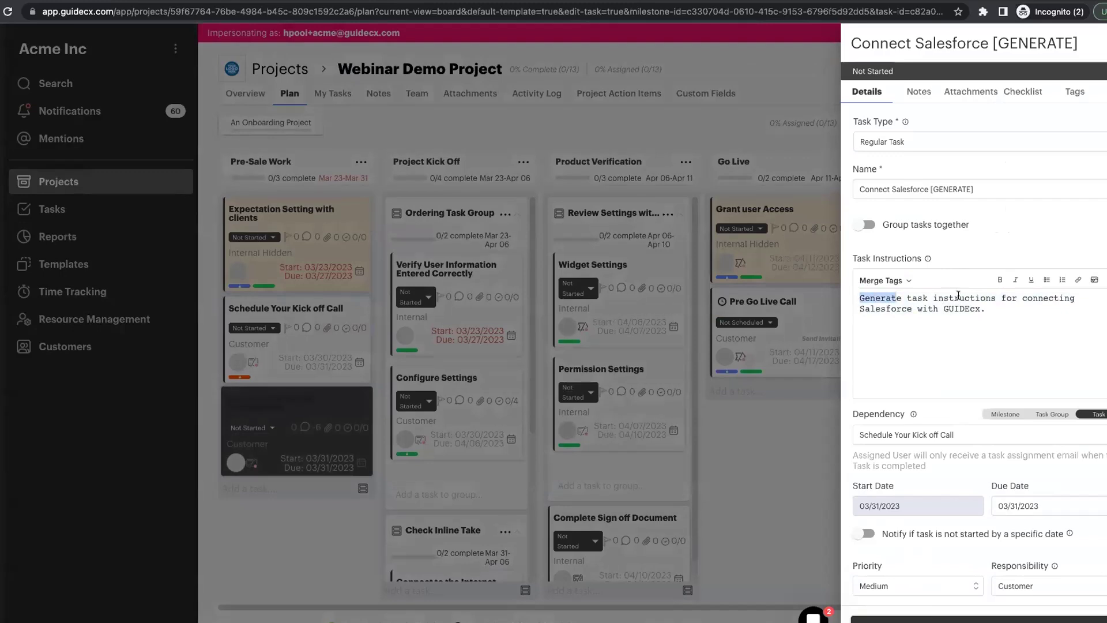
key("Left")
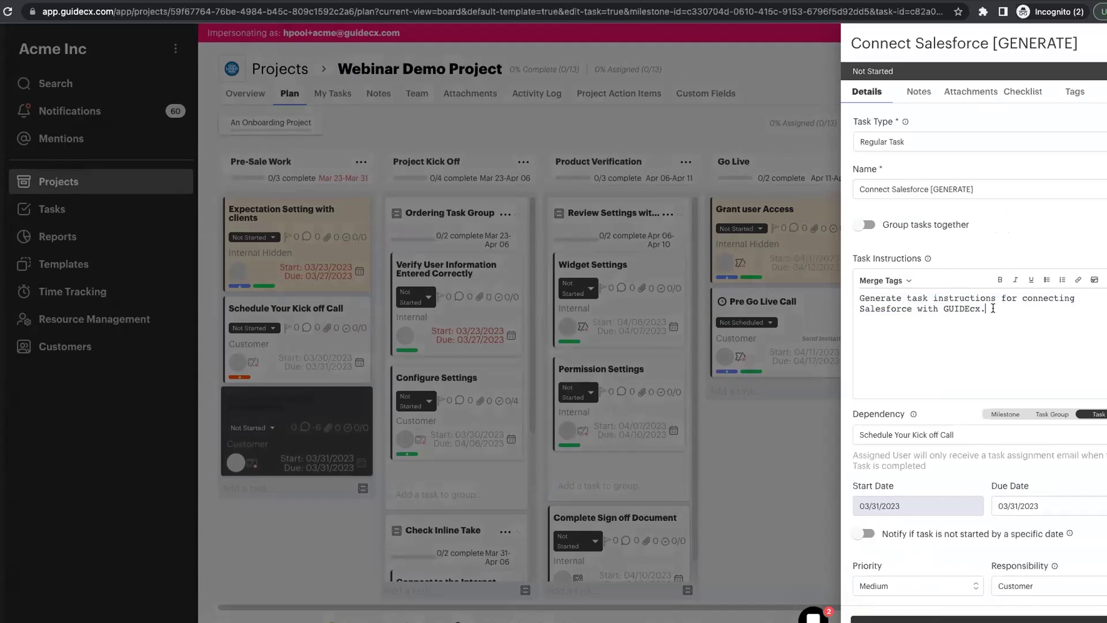
left_click_drag(993, 309, 861, 298)
left_click(862, 299)
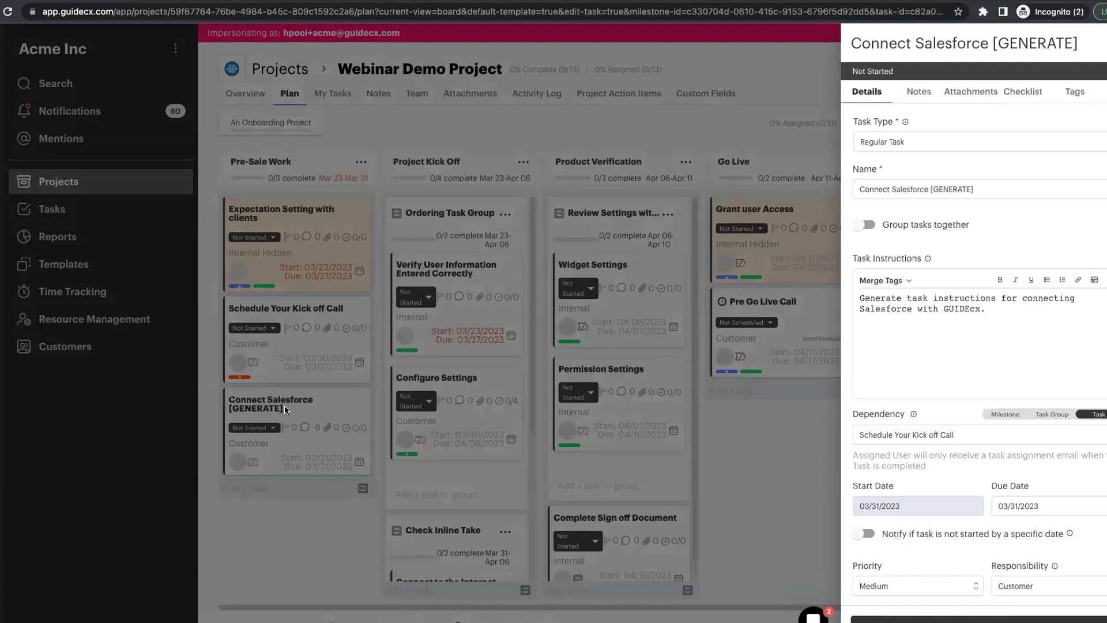
Step: Examine the [GENERATE] tag in the task's name and check the task's notes
left_click(945, 190)
triple_click(945, 189)
left_click_drag(930, 190, 974, 190)
left_click(978, 188)
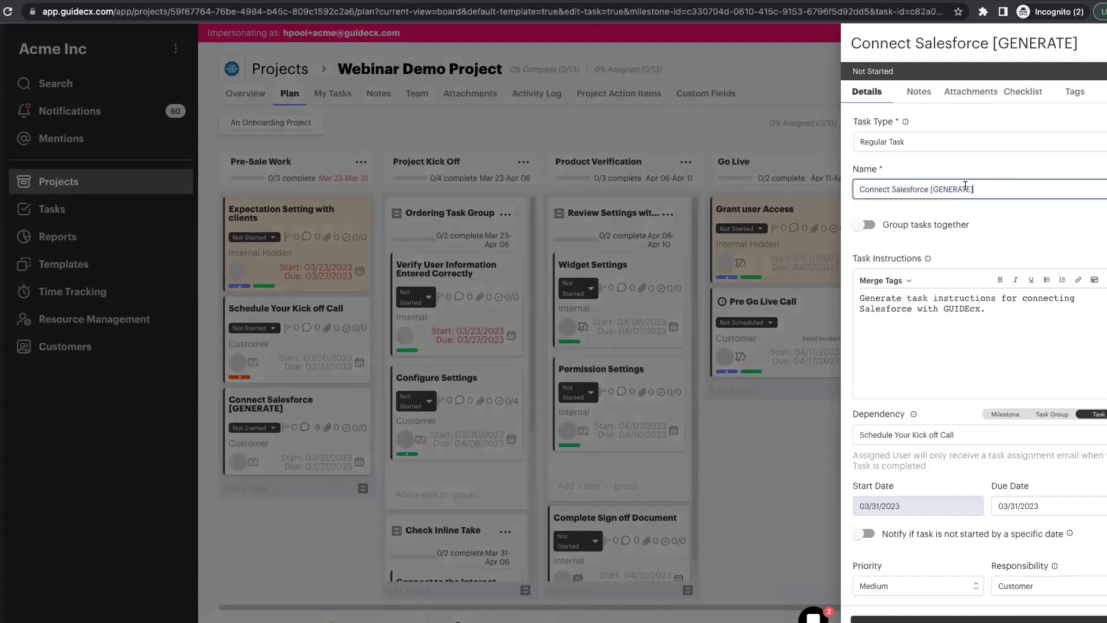
left_click(920, 94)
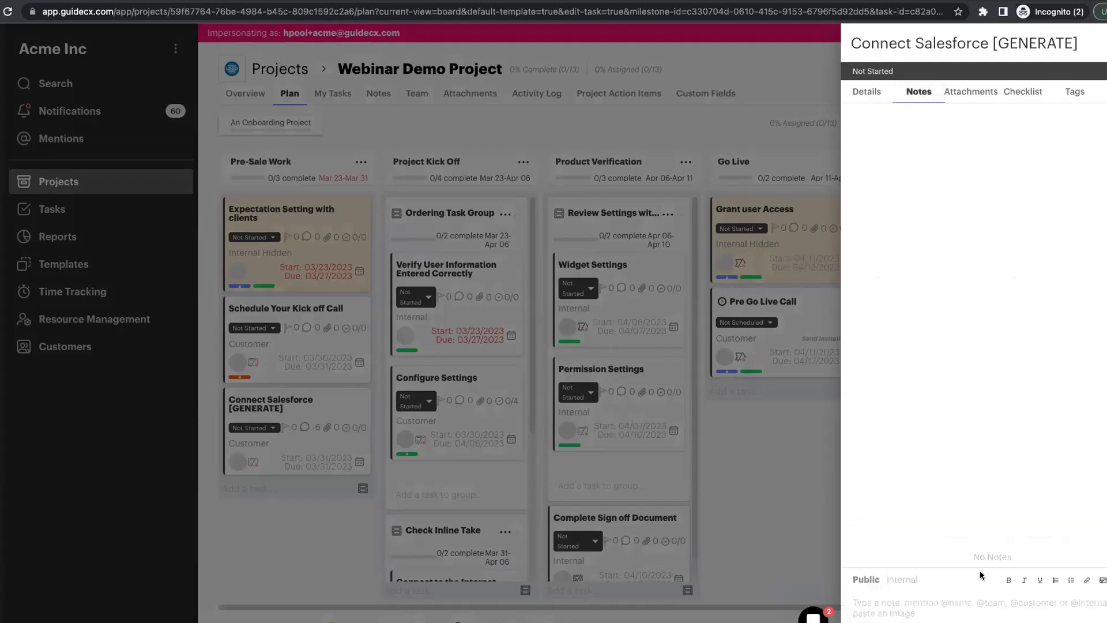
left_click(936, 600)
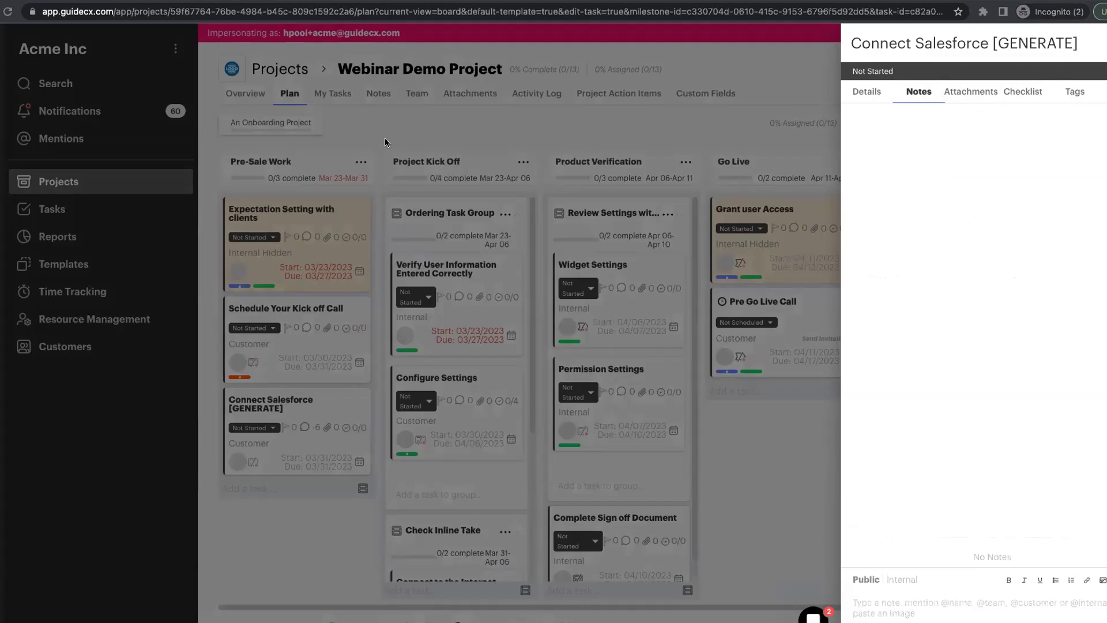
Step: Return to the marketplace recipes and start the Triggered Task Instructions recipe in the OpenAi project
left_click(171, 3)
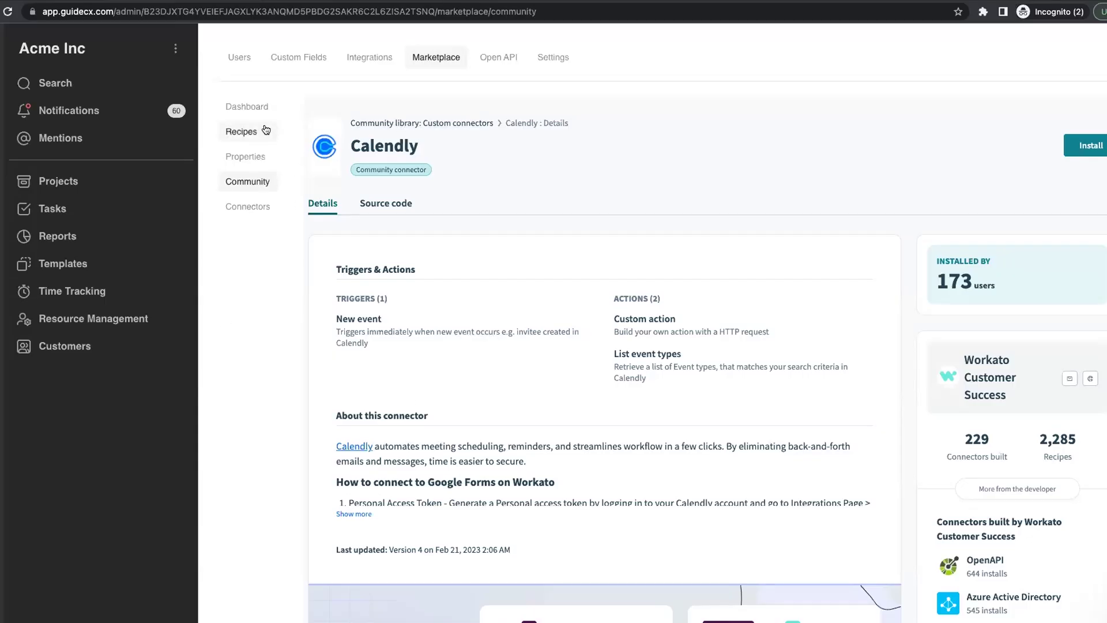
left_click(253, 142)
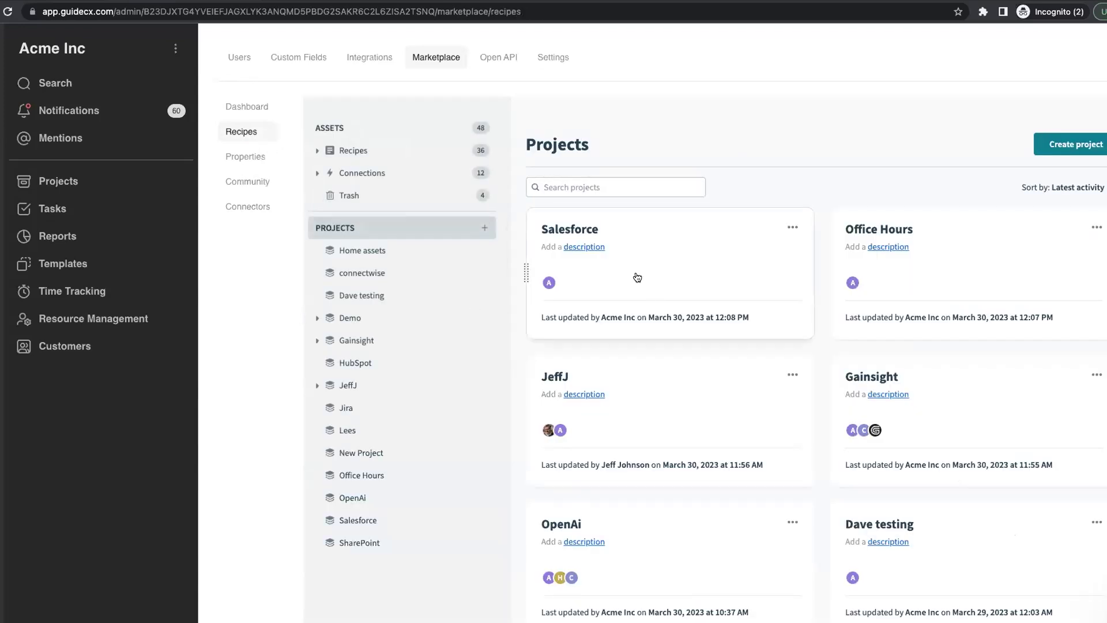
scroll(712, 413, "down", 5)
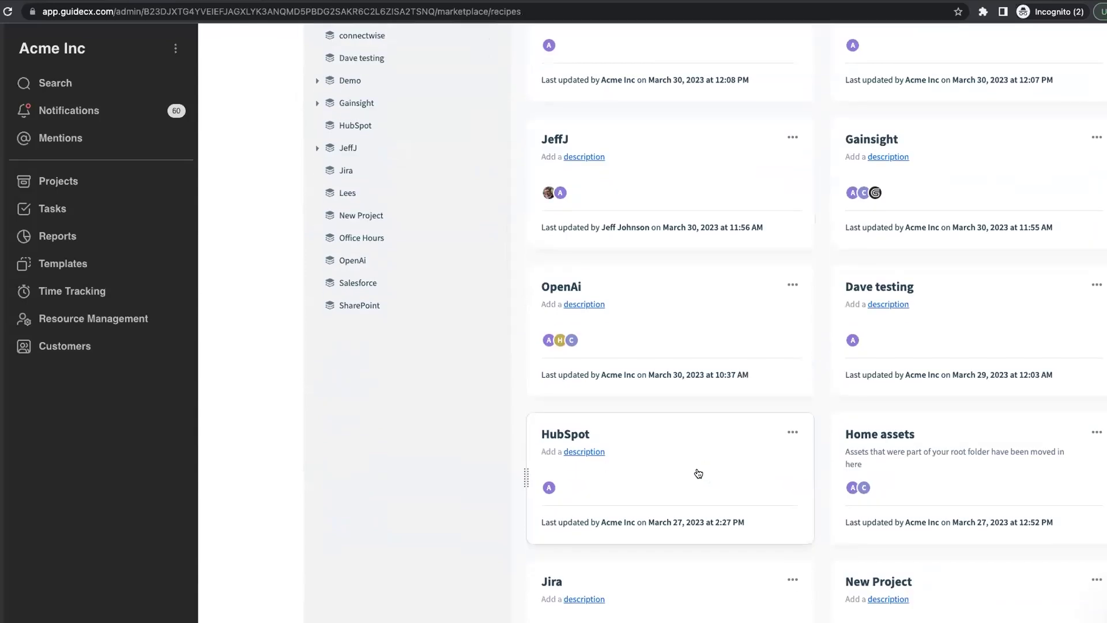
left_click(635, 293)
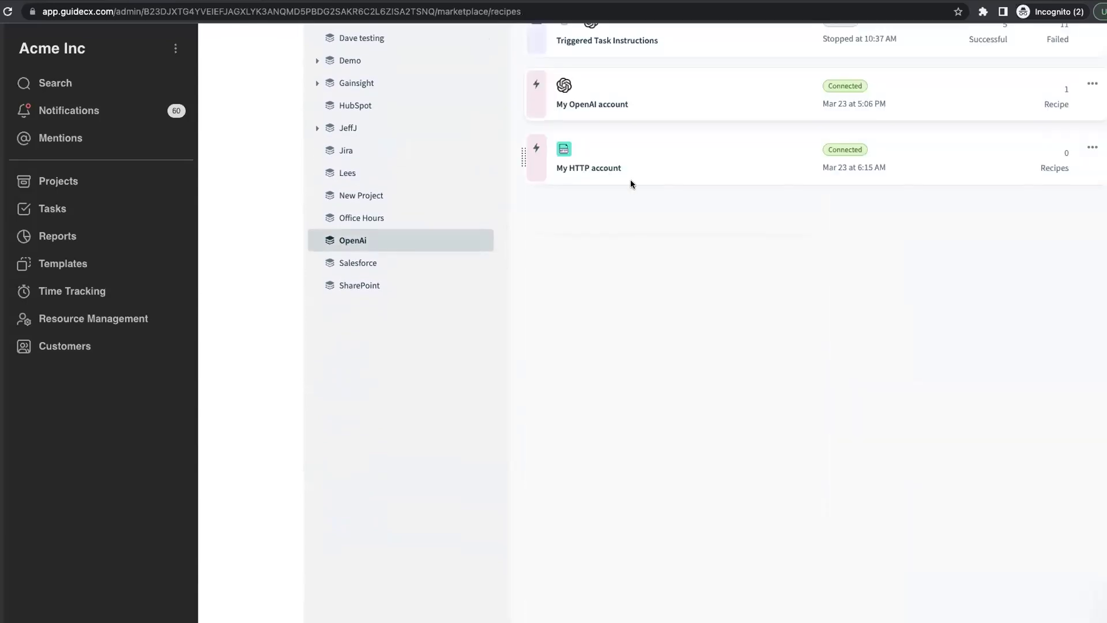
scroll(630, 182, "up", 5)
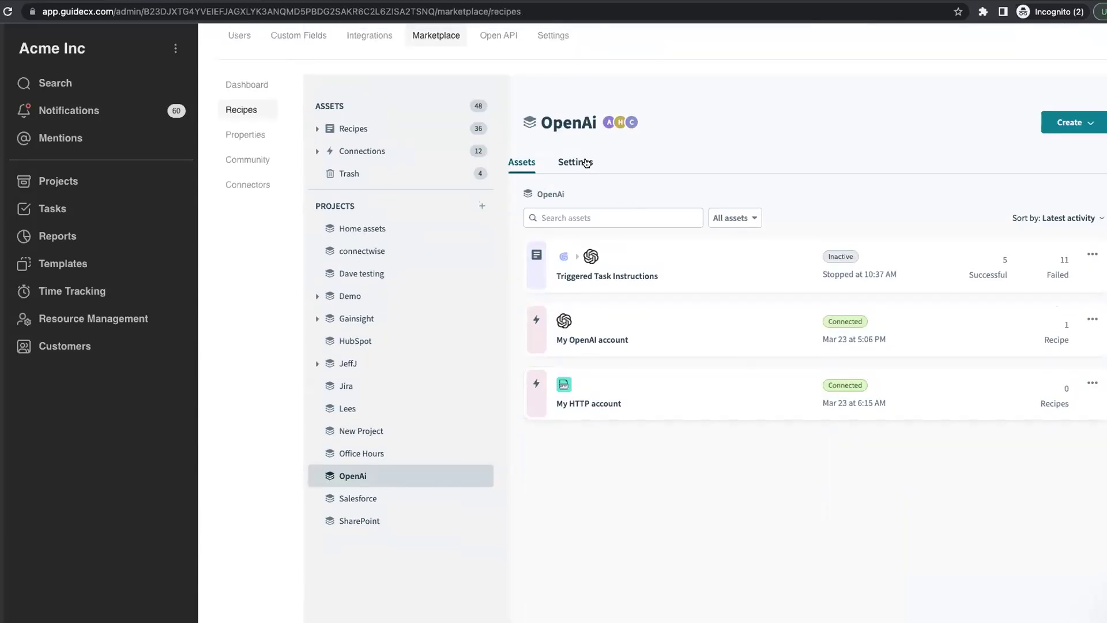
left_click(663, 271)
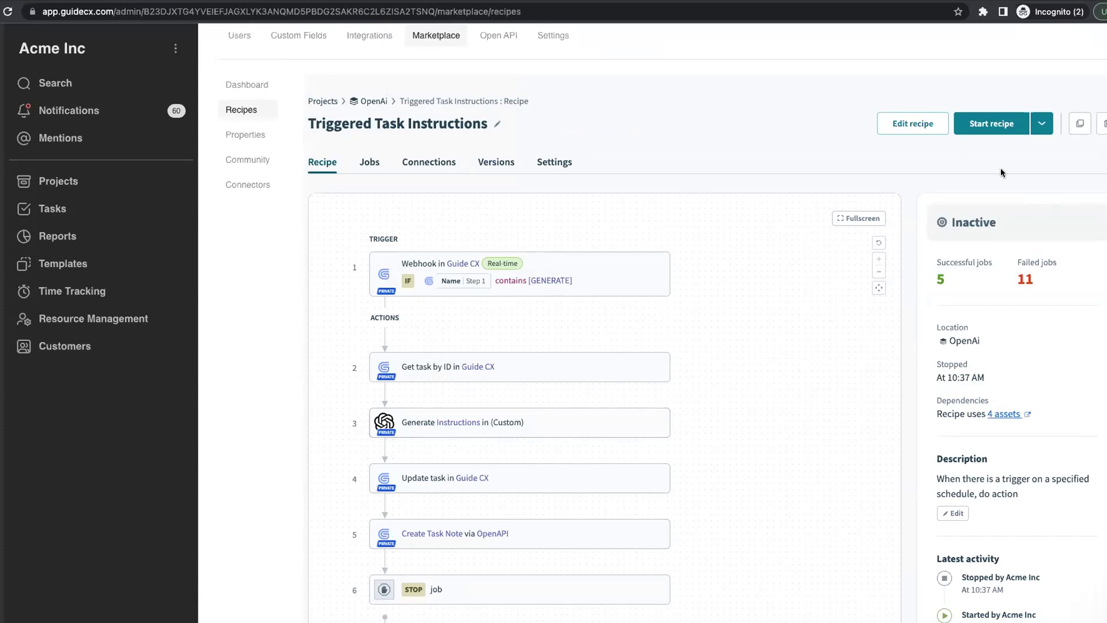
left_click(983, 125)
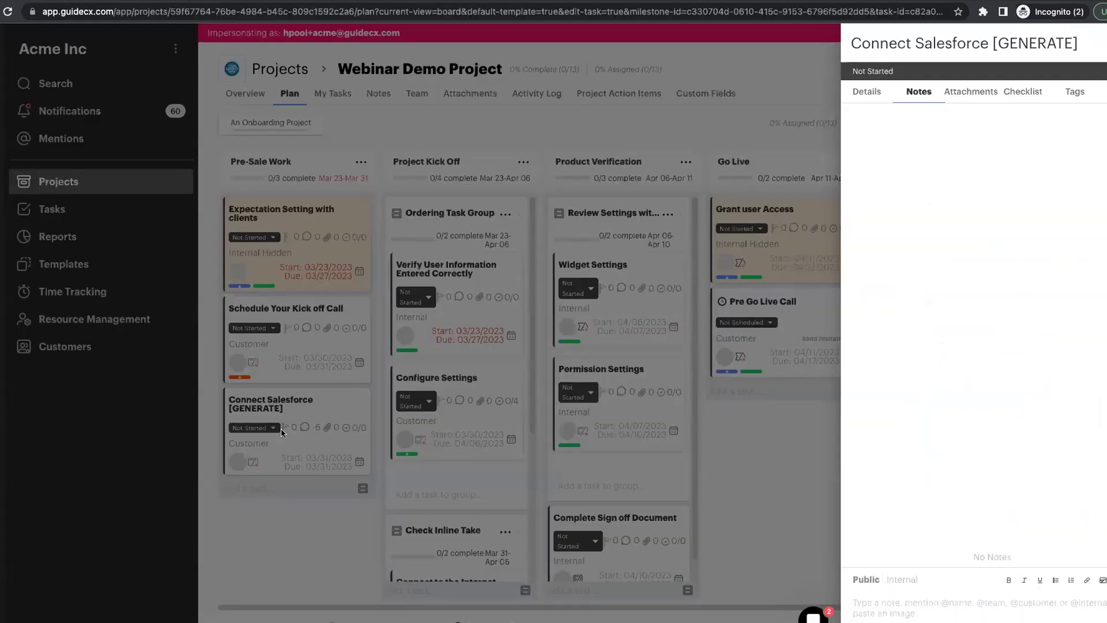
Step: Reopen the Connect Salesforce [GENERATE] task without its unsaved changes, set its dependency to Expectation Setting with clients and save
left_click(285, 406)
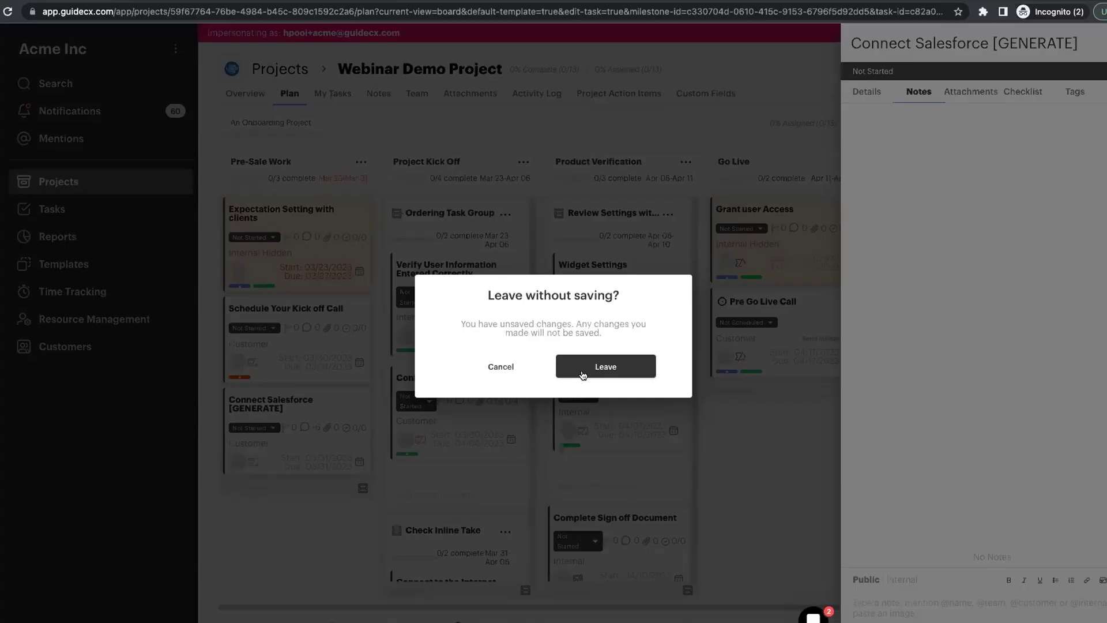
key("Return")
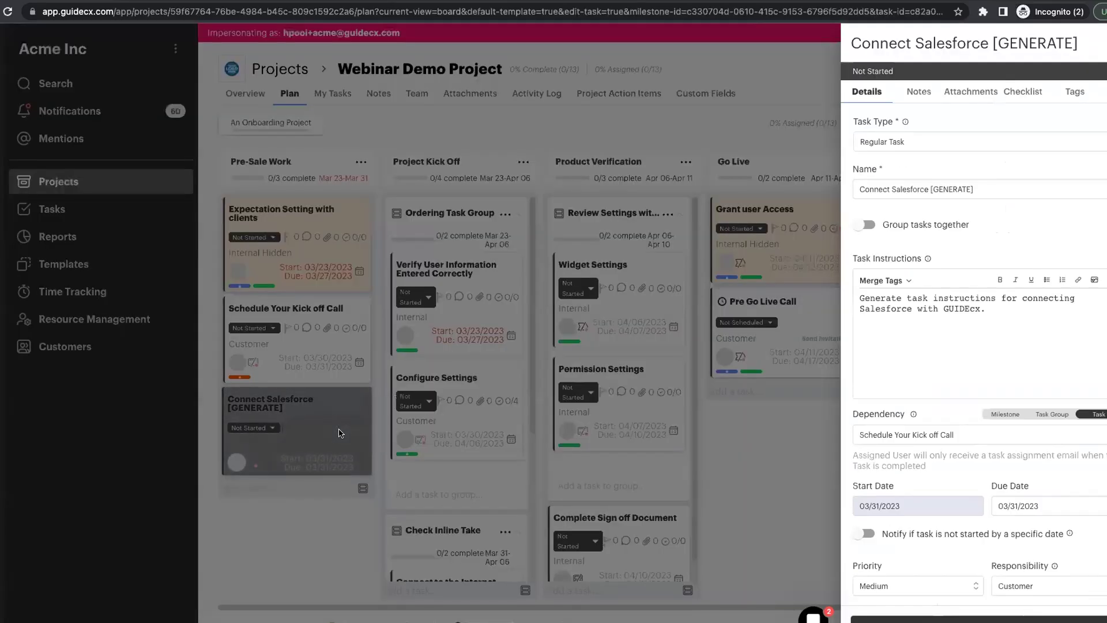
left_click(924, 436)
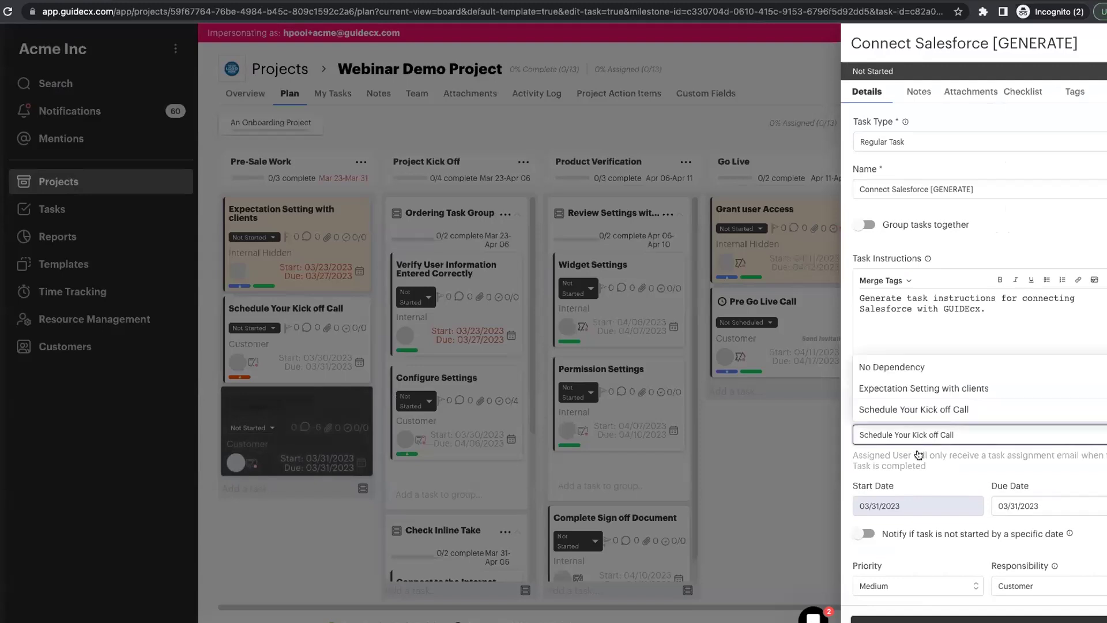
left_click(908, 388)
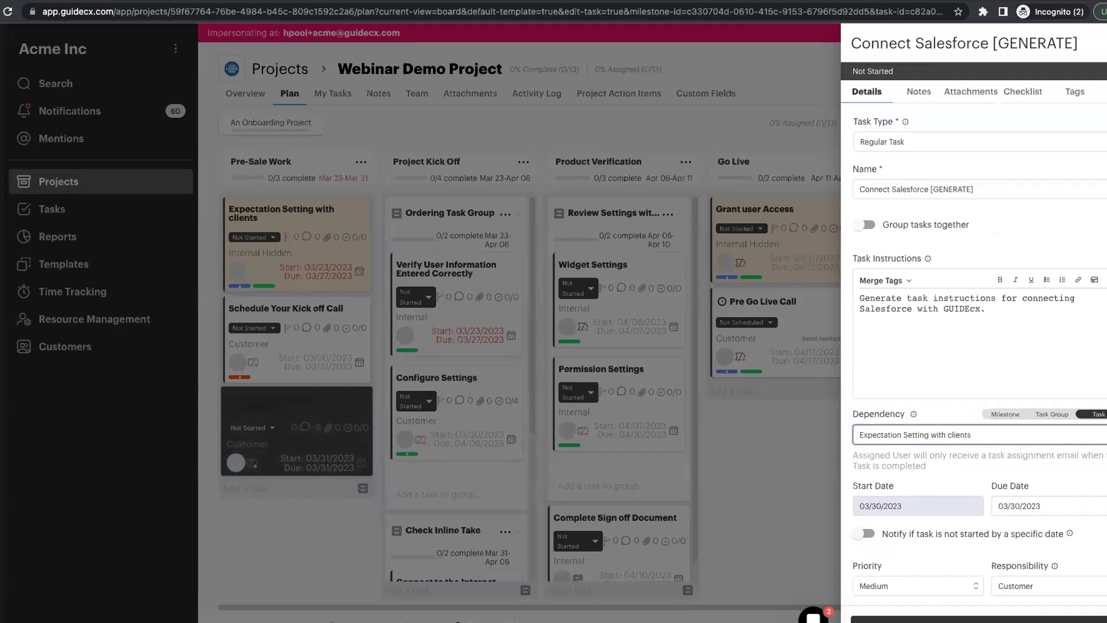
left_click(814, 306)
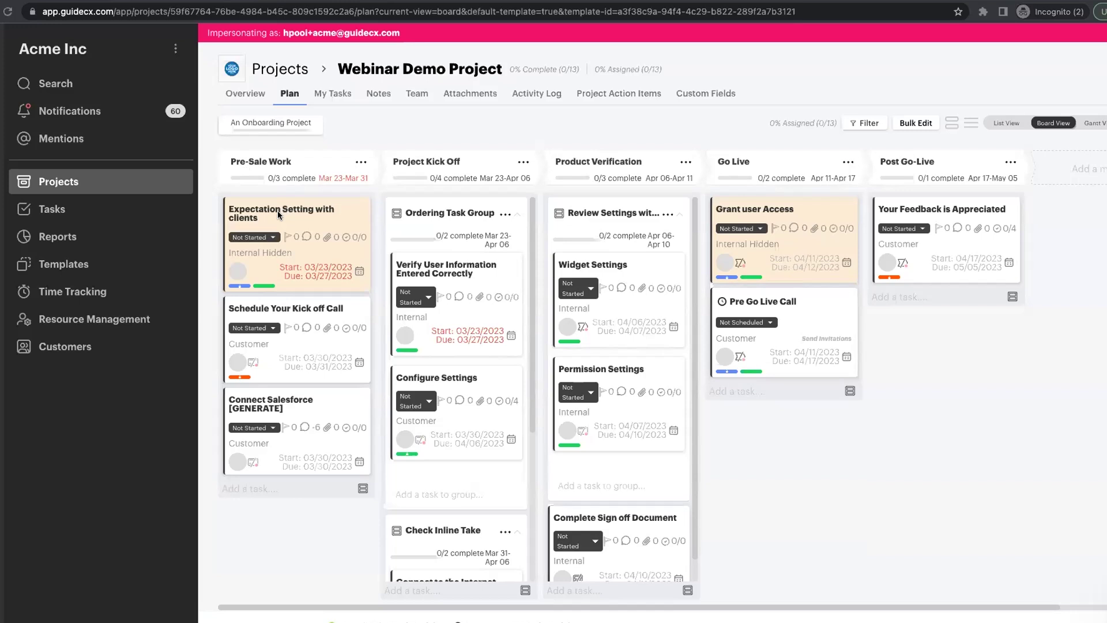
Step: Reload the project board and review the generated task instructions in the Connect Salesforce task
left_click(11, 11)
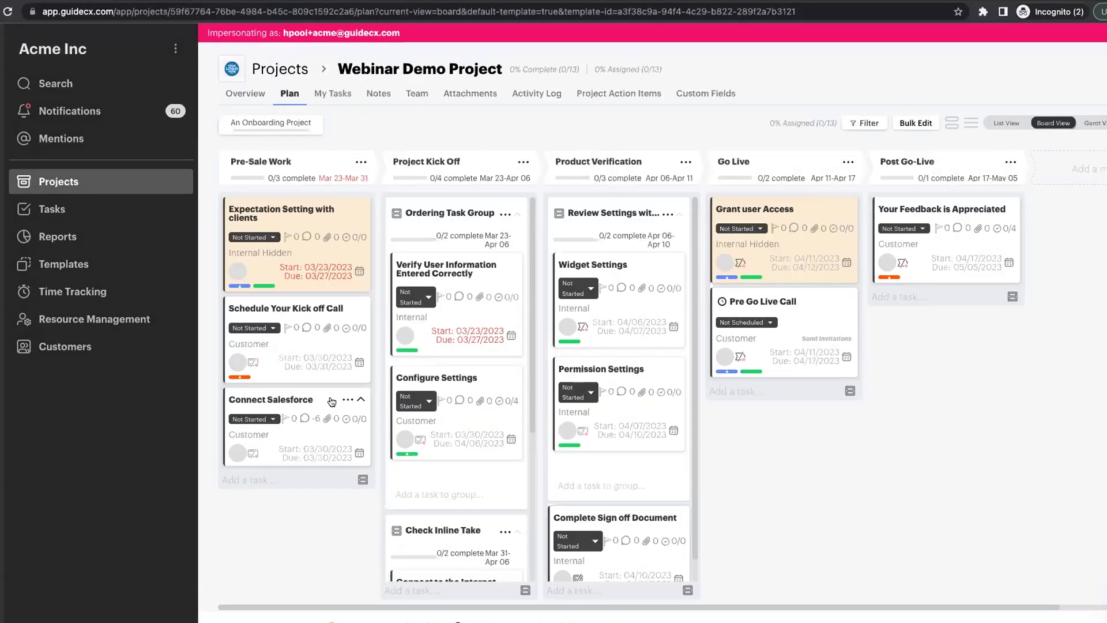
left_click(267, 400)
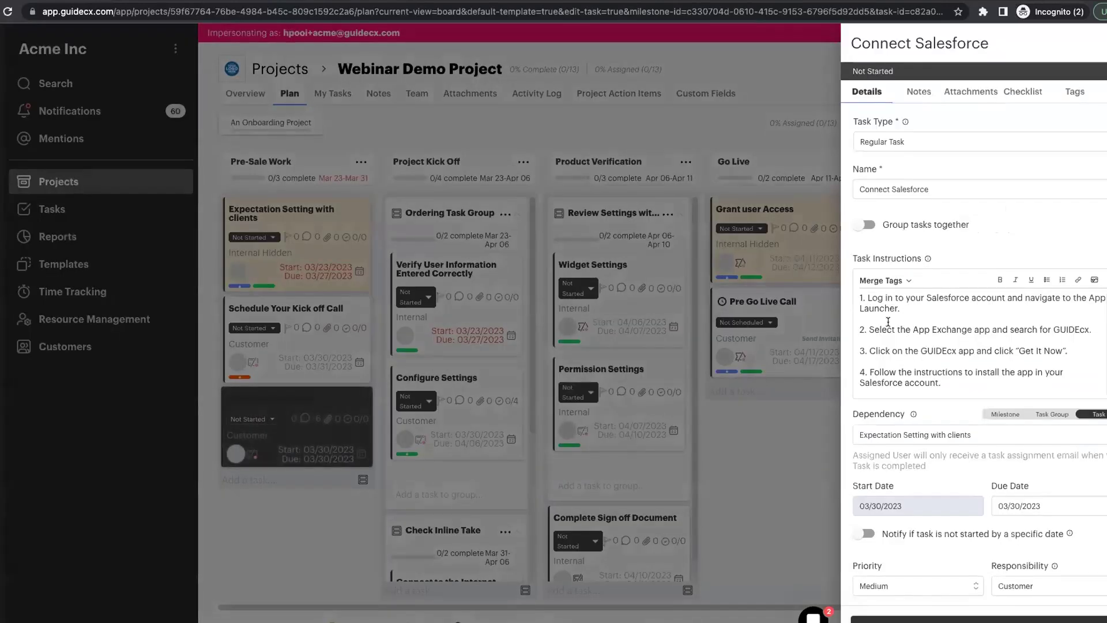
left_click_drag(861, 297, 946, 379)
scroll(907, 355, "down", 1)
Step: Read the internal note on the Connect Salesforce task about its auto-generated instructions
left_click(915, 99)
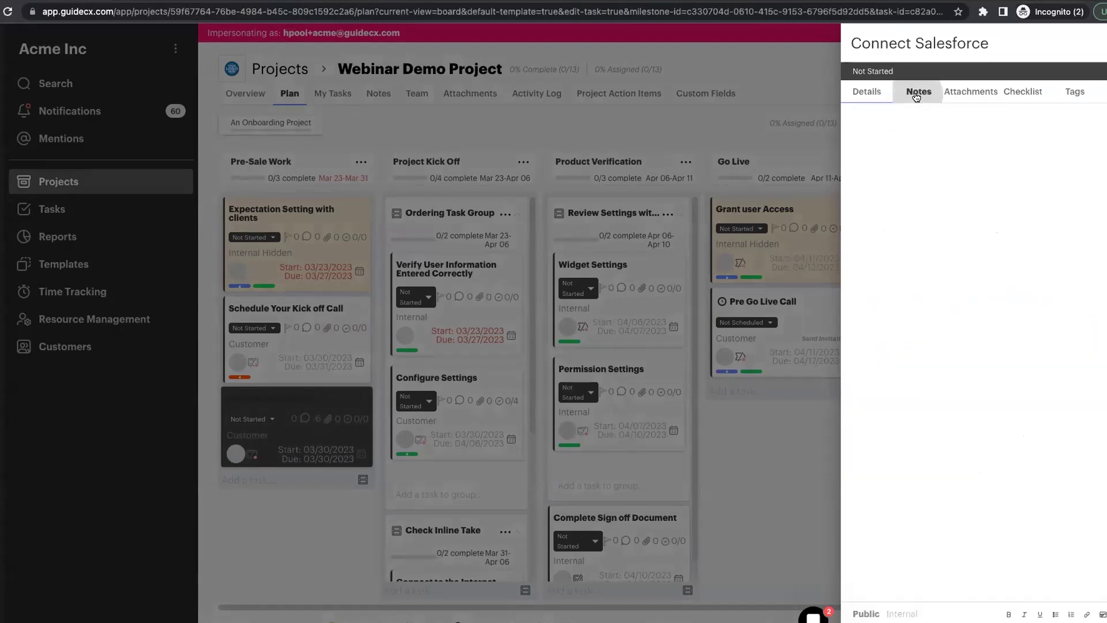
left_click_drag(887, 536, 1106, 544)
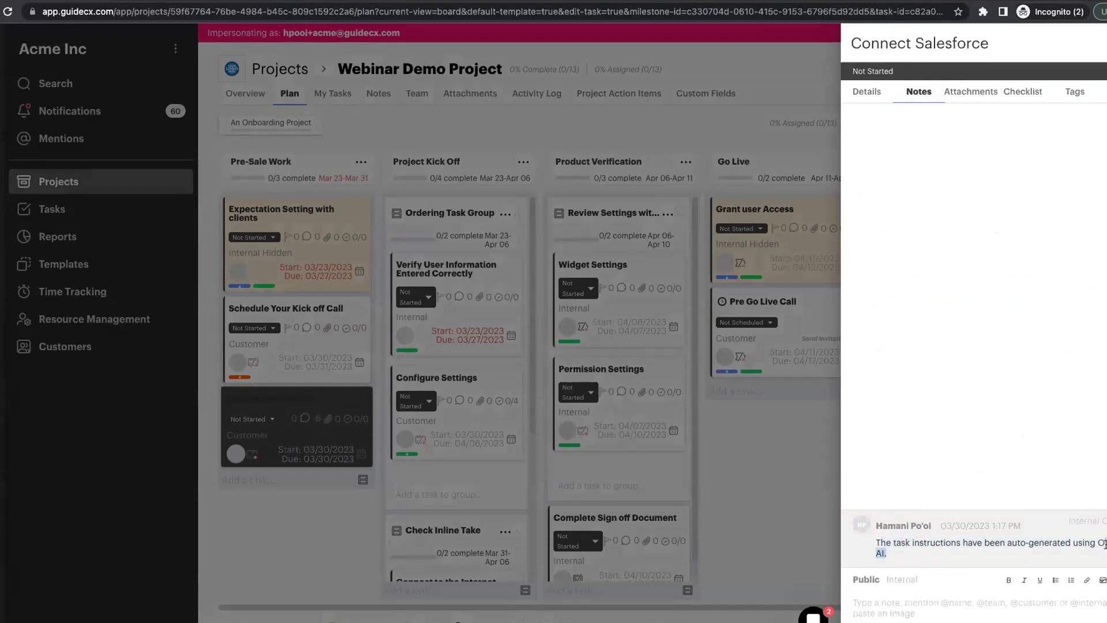
left_click(996, 547)
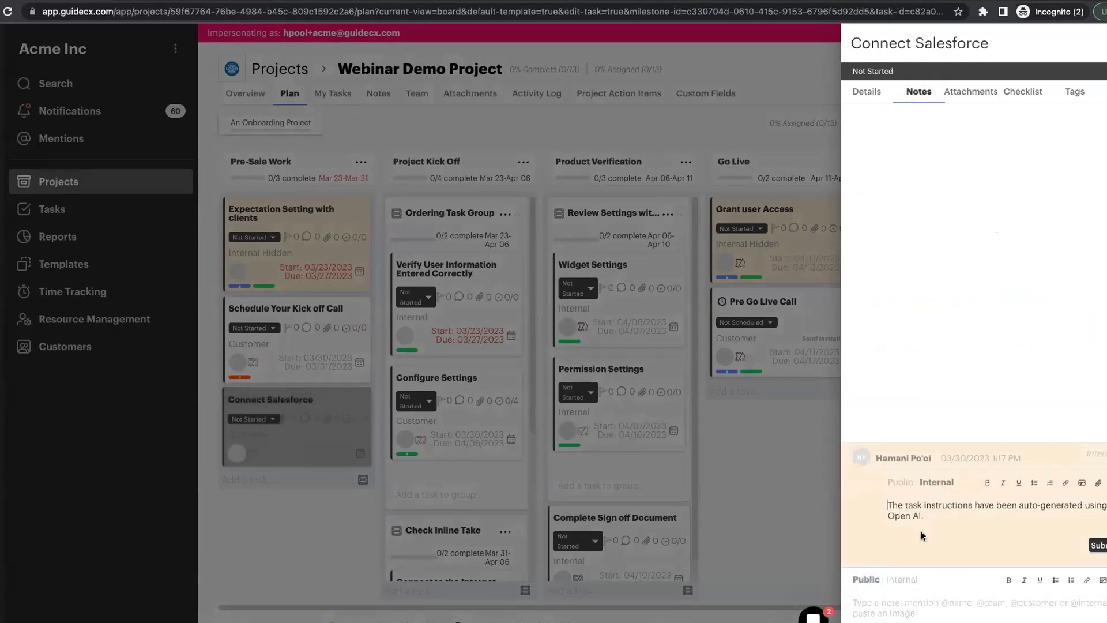